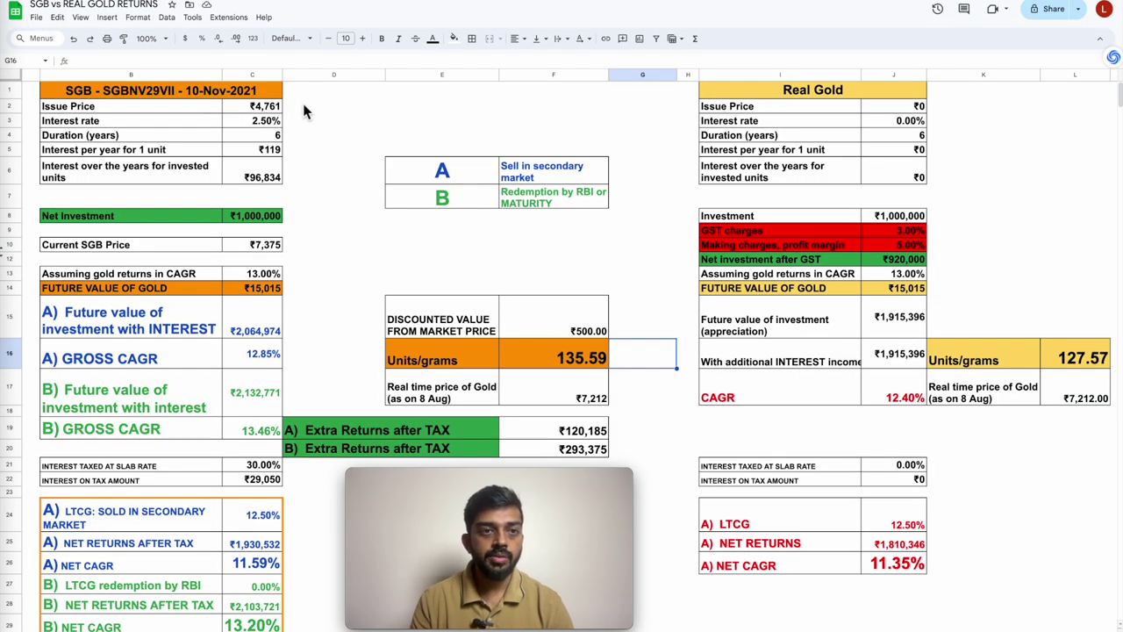
# Review the SGB and Real Gold headings and the SGB's interest rate, issue price and duration in years.
pyautogui.click(235, 93)
pyautogui.click(768, 95)
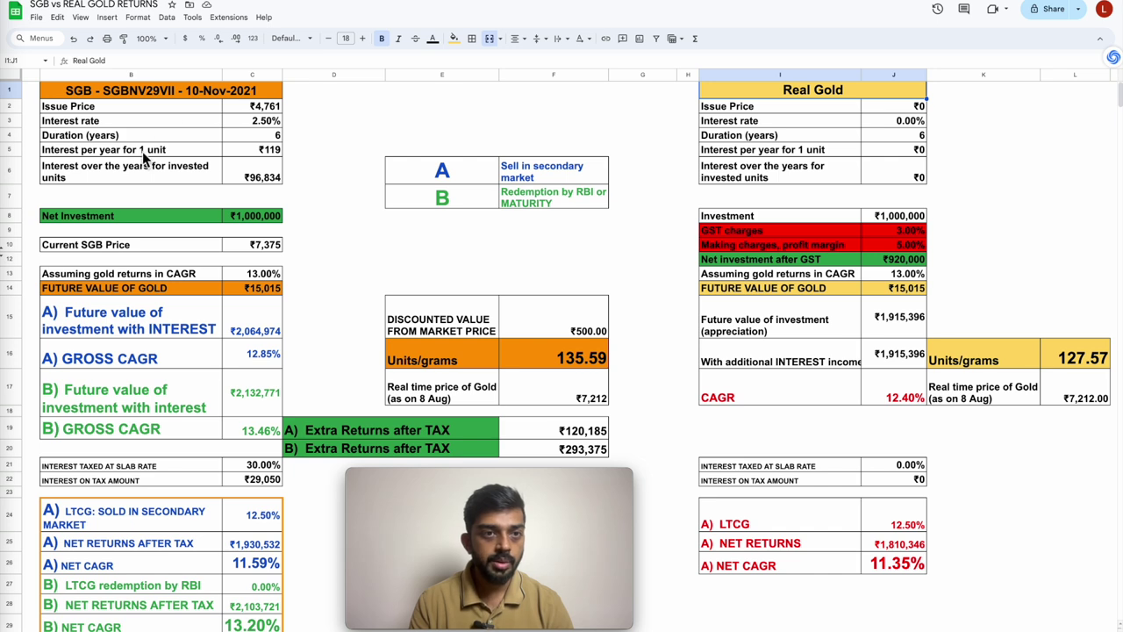
pyautogui.click(275, 127)
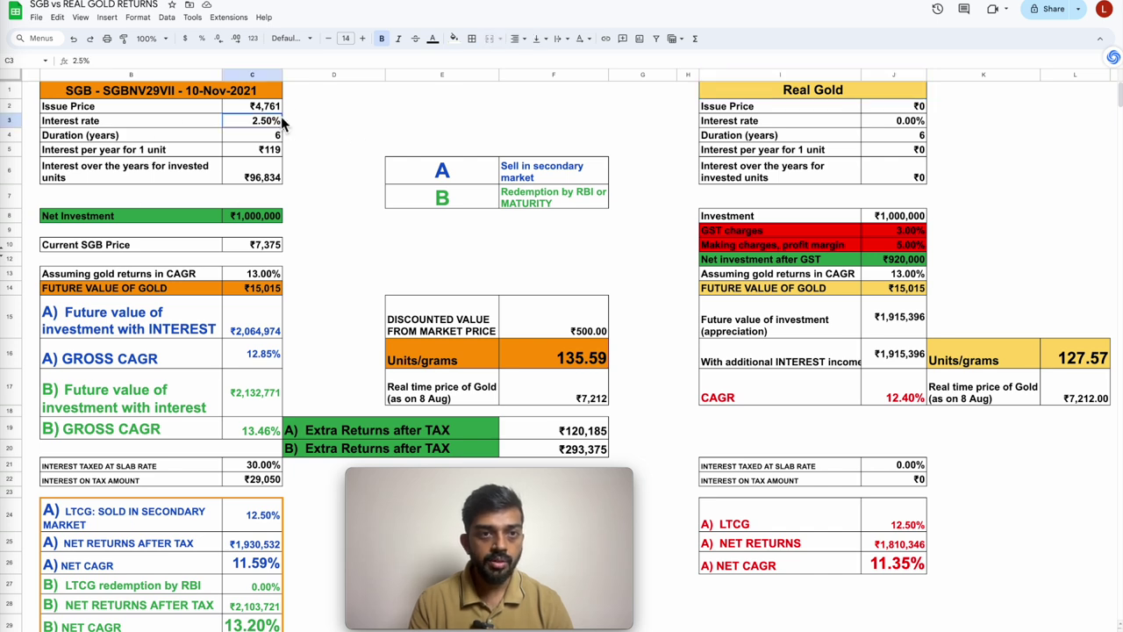
pyautogui.click(274, 106)
pyautogui.click(159, 95)
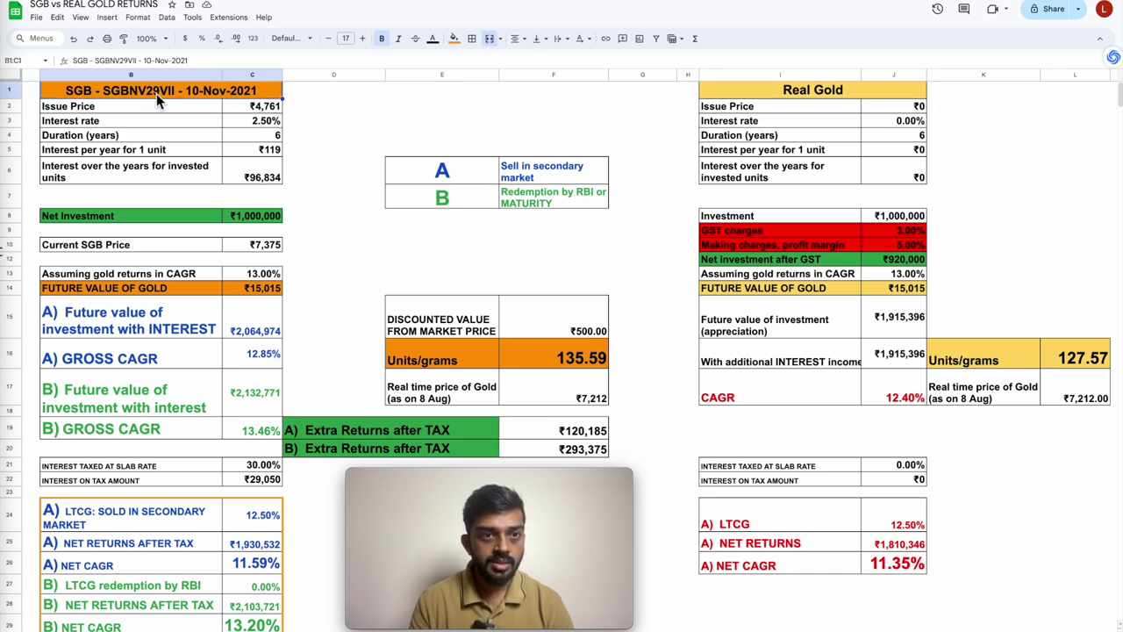
pyautogui.click(235, 139)
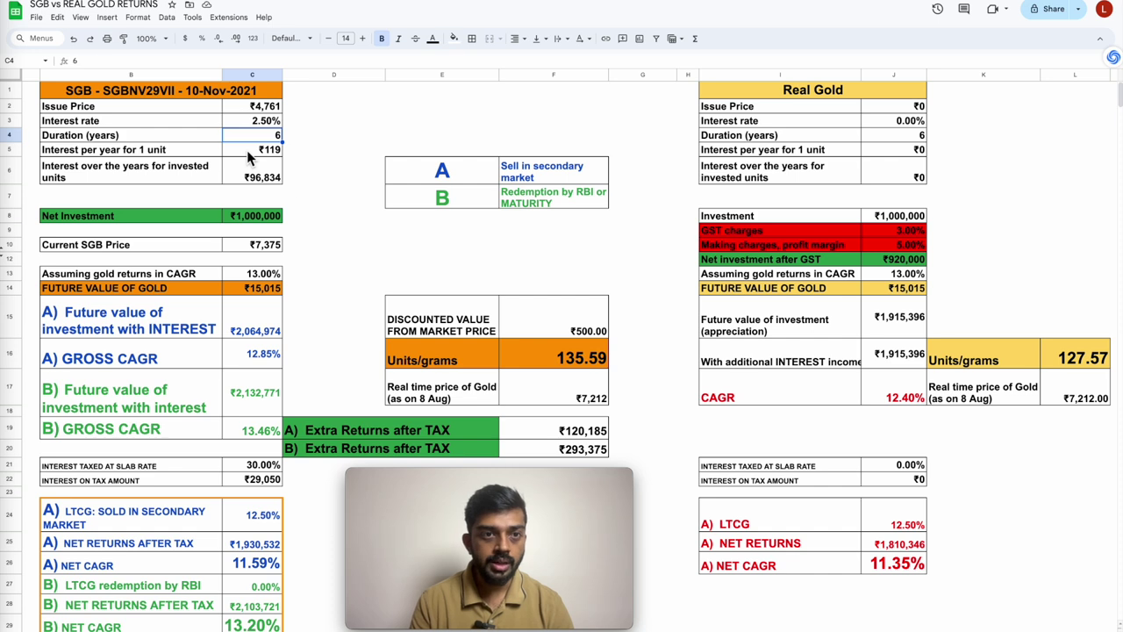
# Compare the SGB's net investment, units in grams and current price with Real Gold's GST charges and net investment after GST.
pyautogui.click(272, 215)
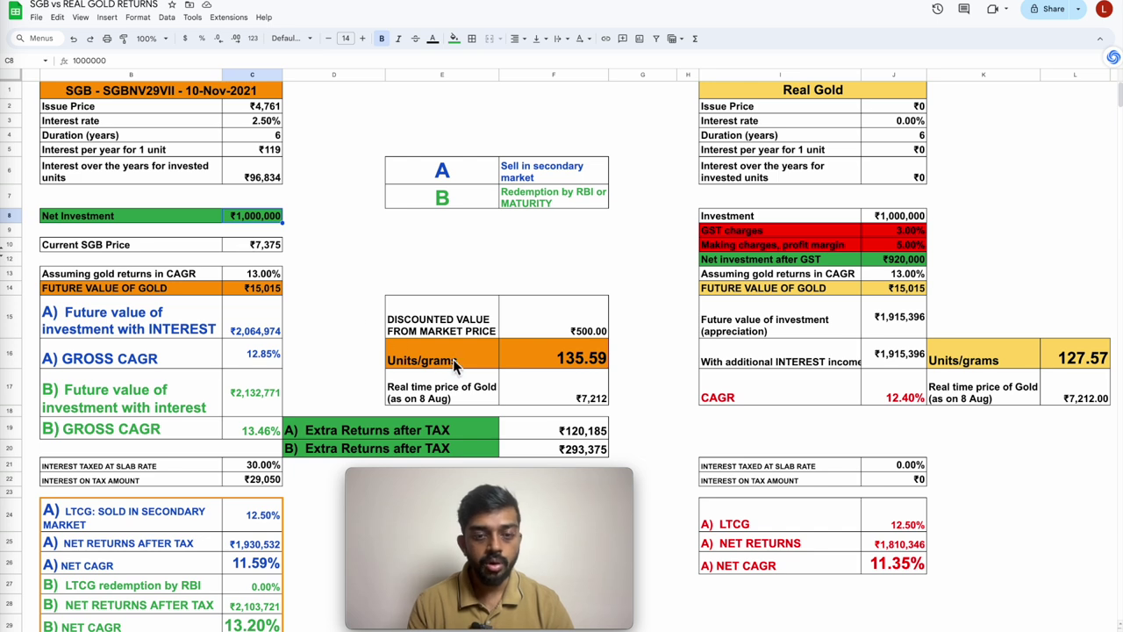
pyautogui.click(576, 357)
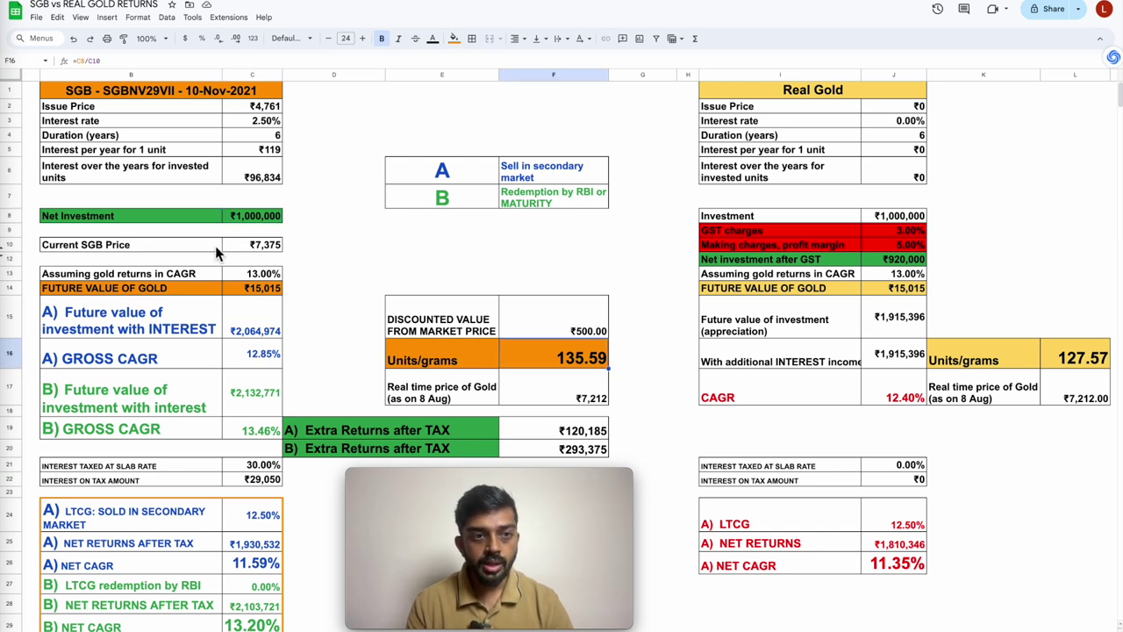
pyautogui.click(268, 246)
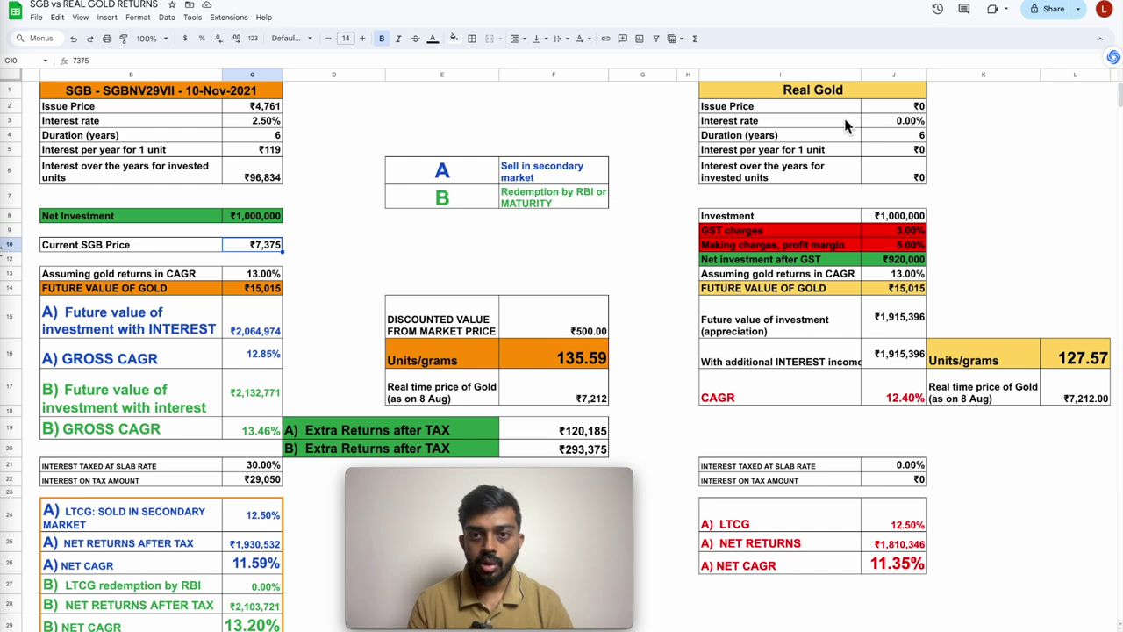
pyautogui.click(768, 233)
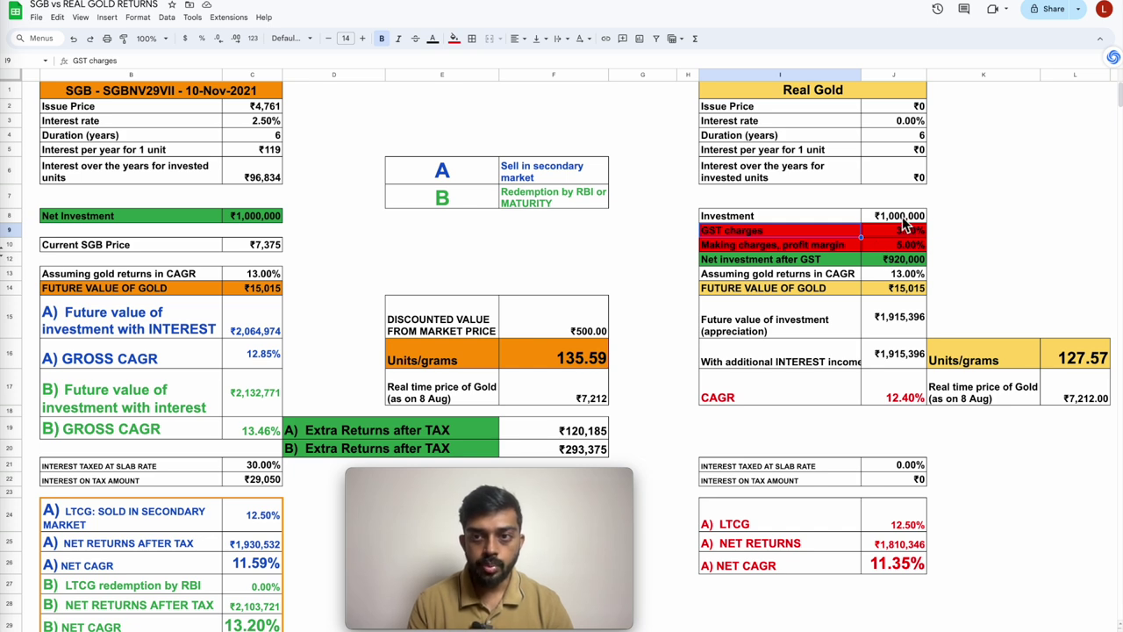
pyautogui.click(908, 261)
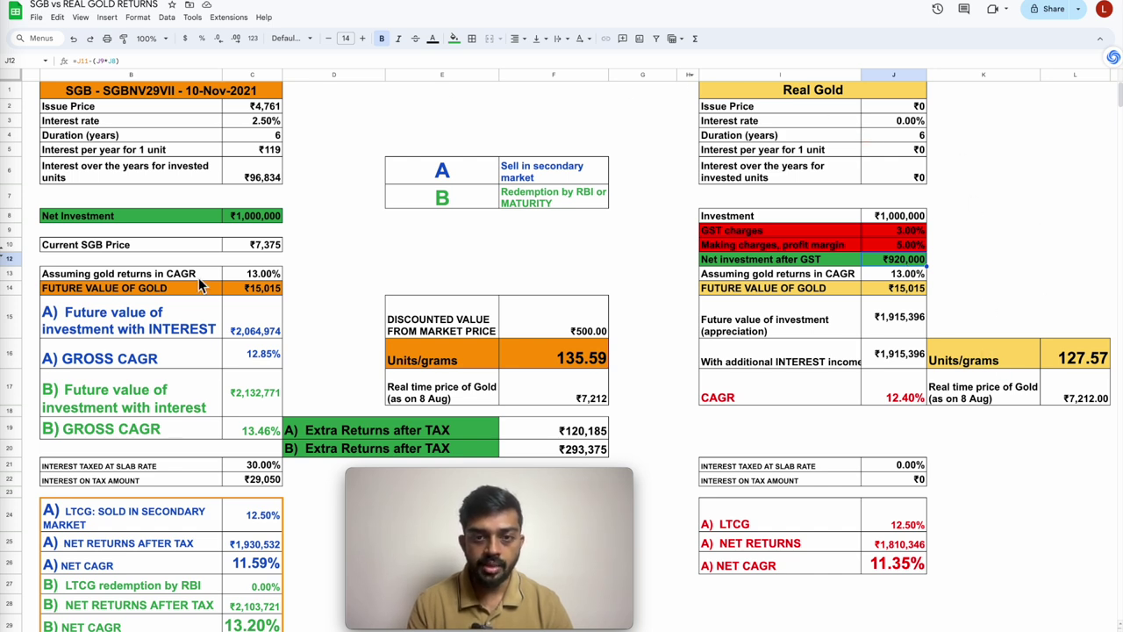
# Inspect the SGB's assumed gold CAGR, the formula for option A's future value with interest, and the discount from market price.
pyautogui.click(272, 277)
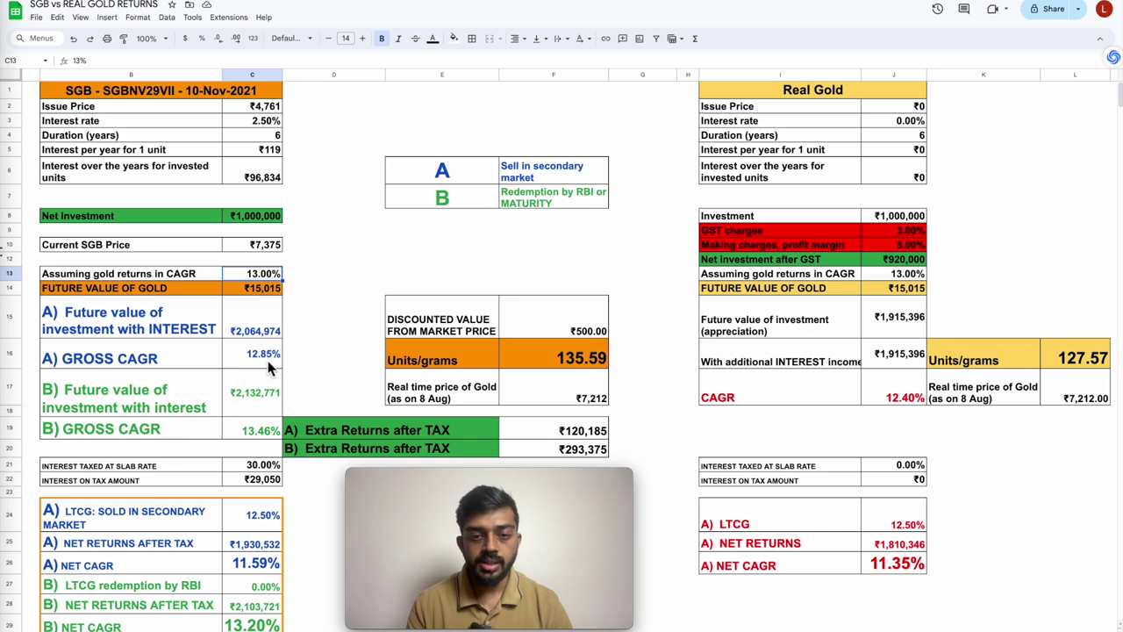
pyautogui.click(269, 309)
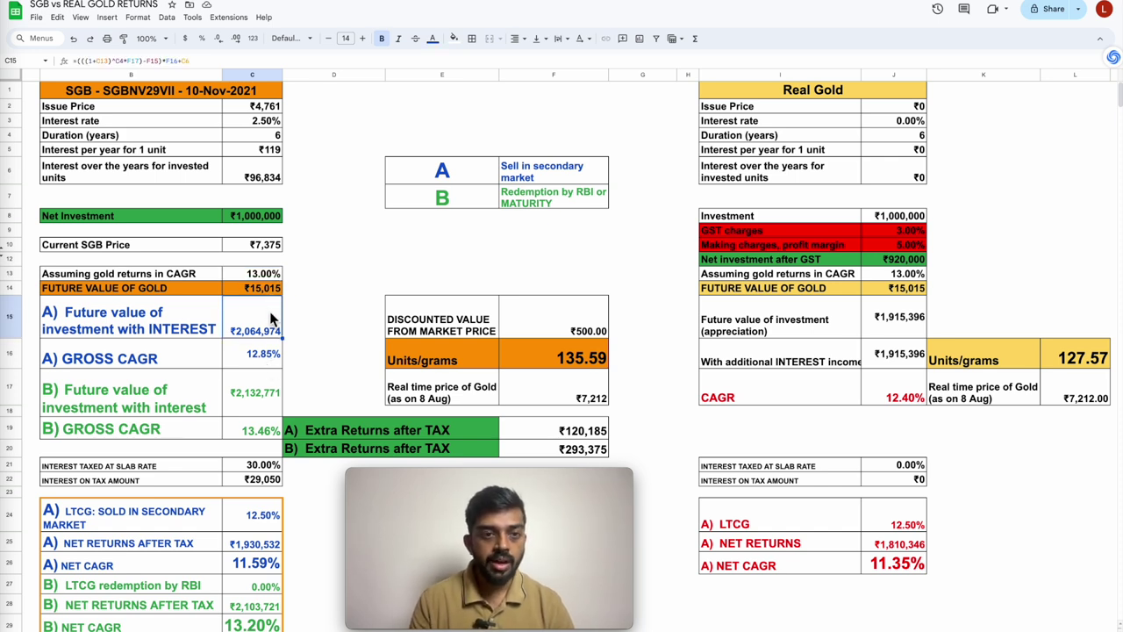
pyautogui.press('F2')
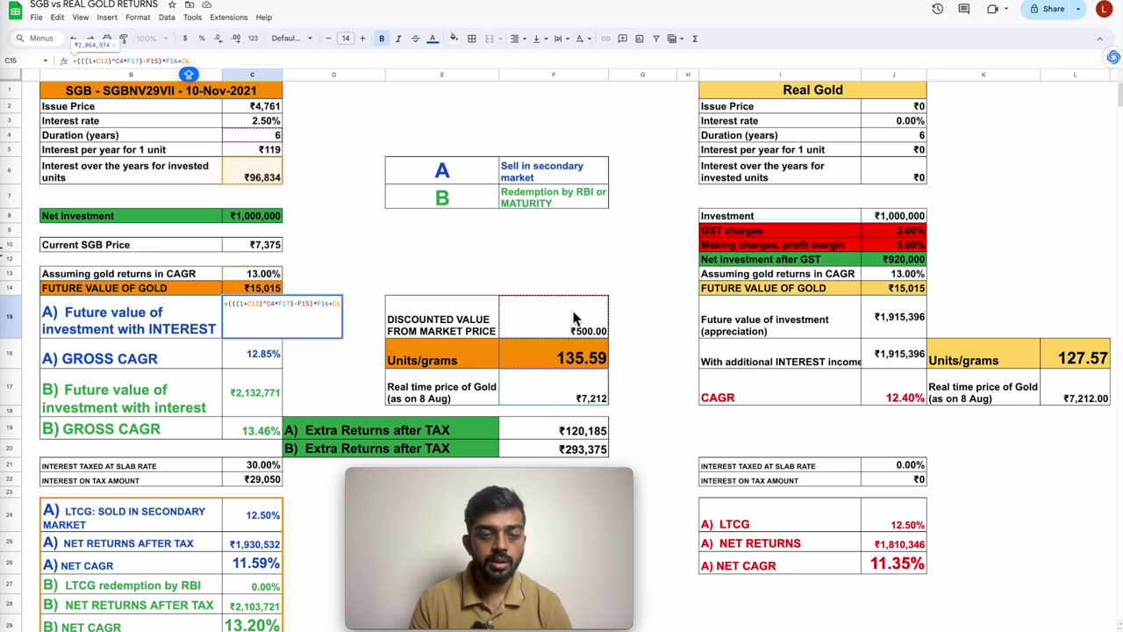
pyautogui.click(553, 288)
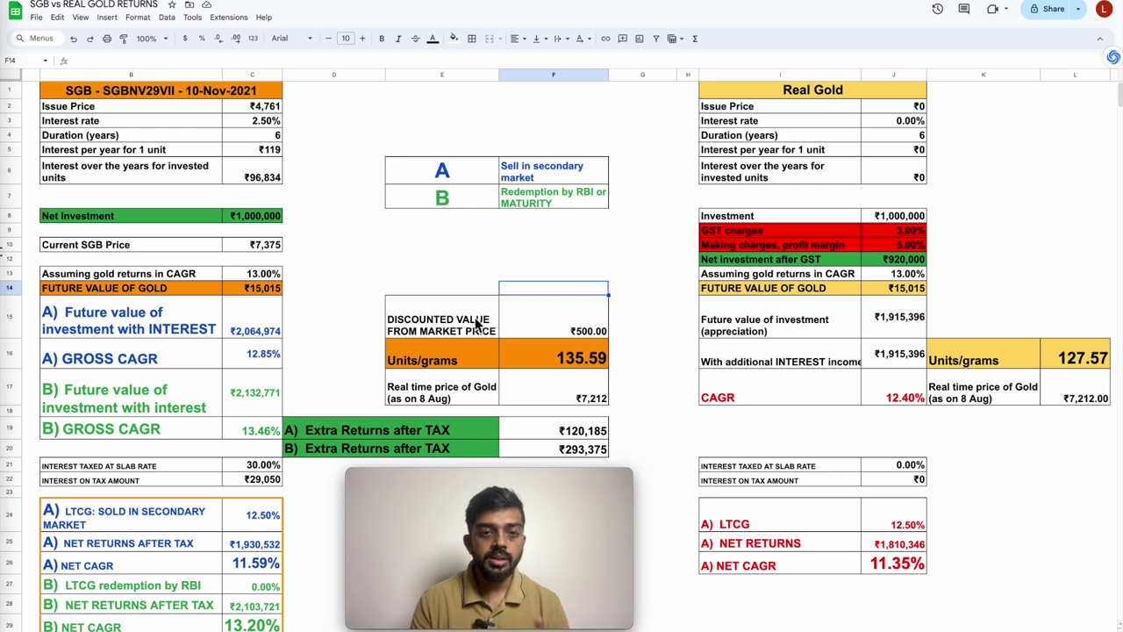
pyautogui.moveTo(395, 289); pyautogui.dragTo(571, 318)
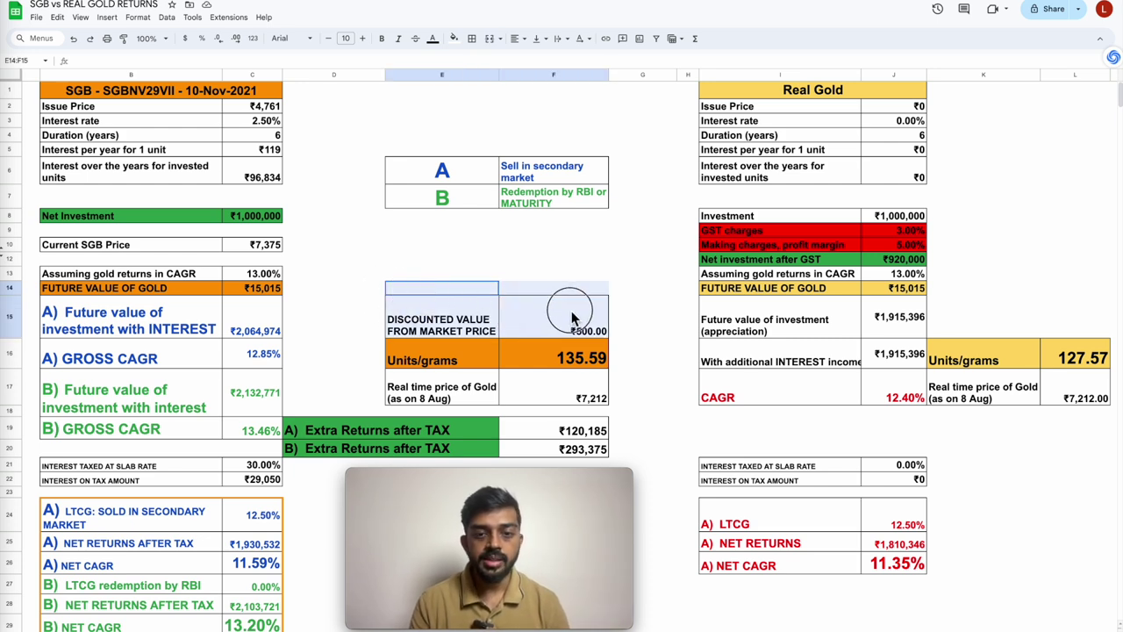
pyautogui.click(553, 273)
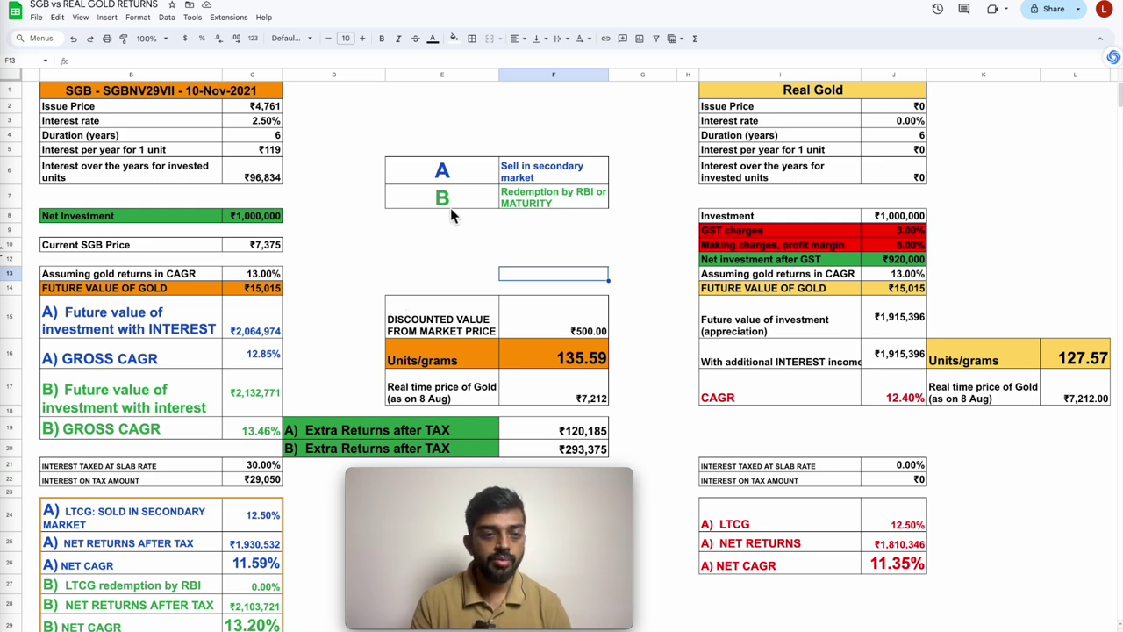
# Check the SGB's gross CAGR under option B and the formula behind its units in grams.
pyautogui.click(266, 429)
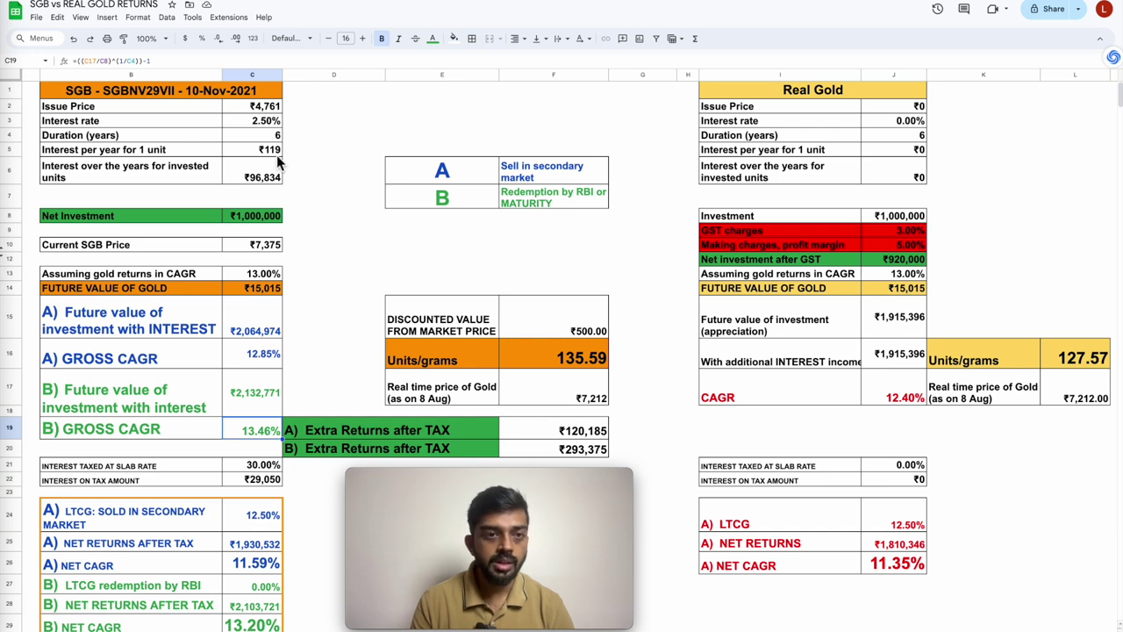
pyautogui.click(758, 392)
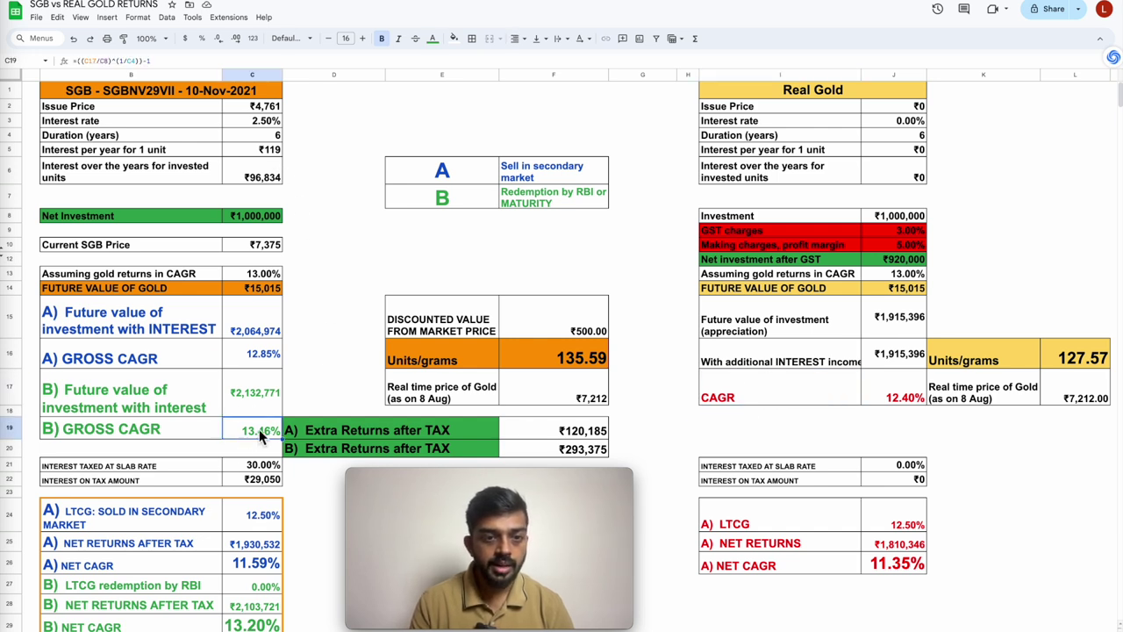
pyautogui.click(568, 364)
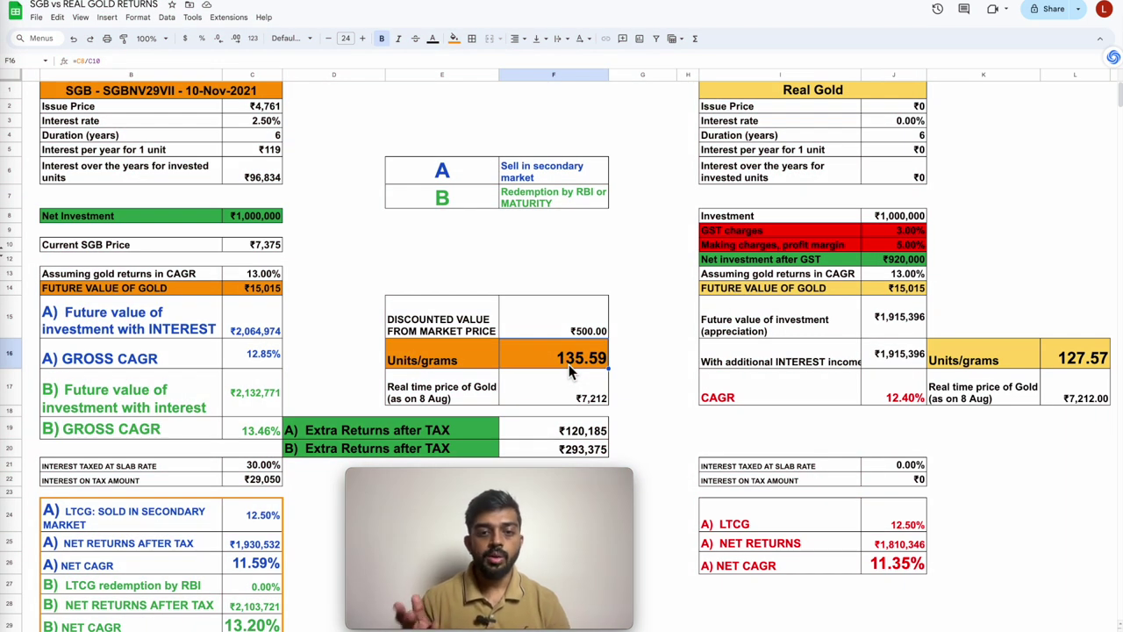
# Examine how the SGB interest is taxed at slab rate over the holding duration and the resulting tax amount.
pyautogui.click(189, 466)
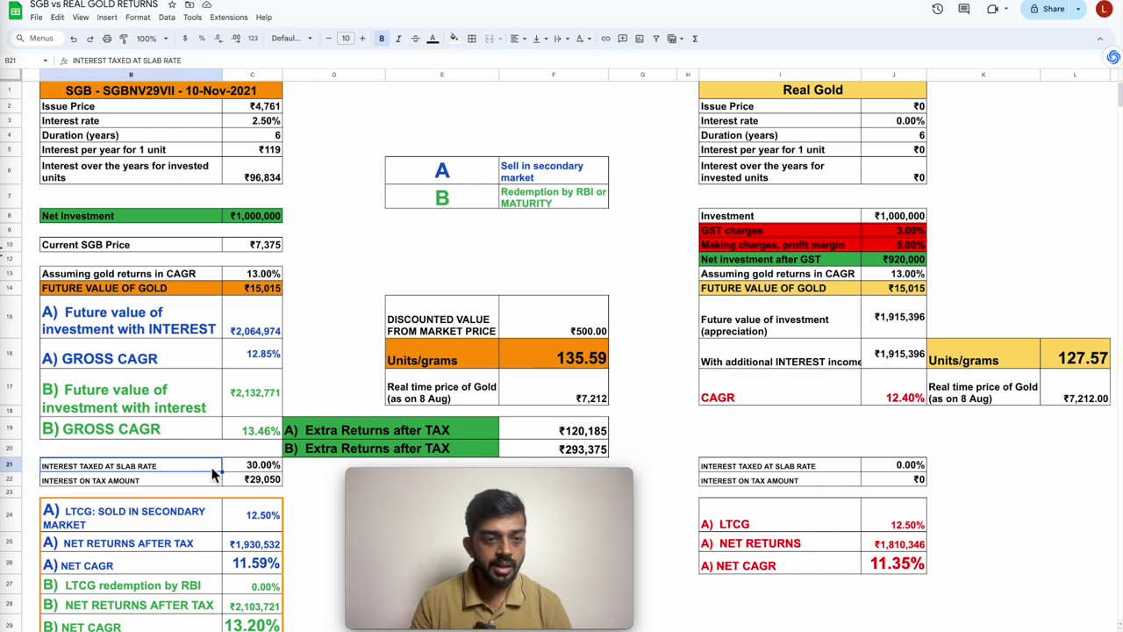
pyautogui.click(252, 469)
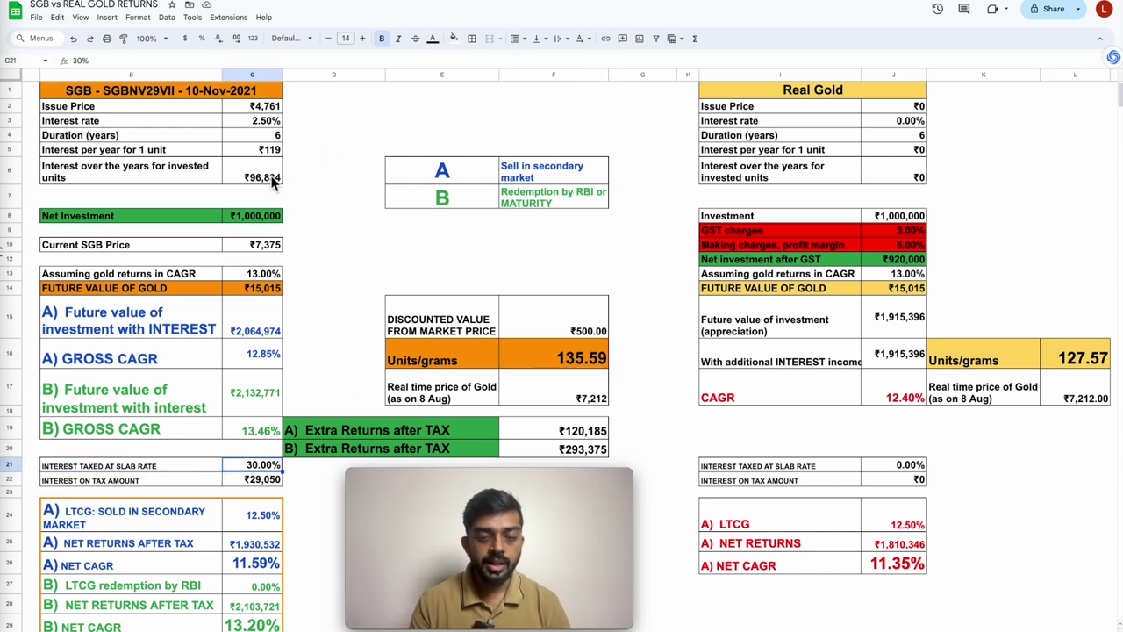
pyautogui.click(277, 137)
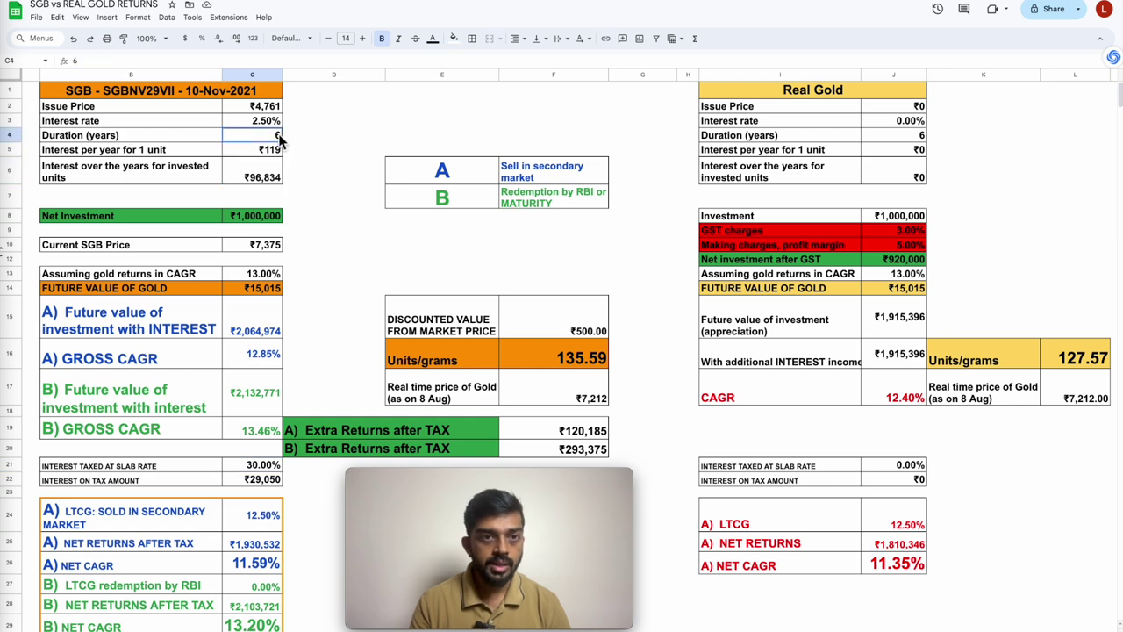
pyautogui.click(262, 482)
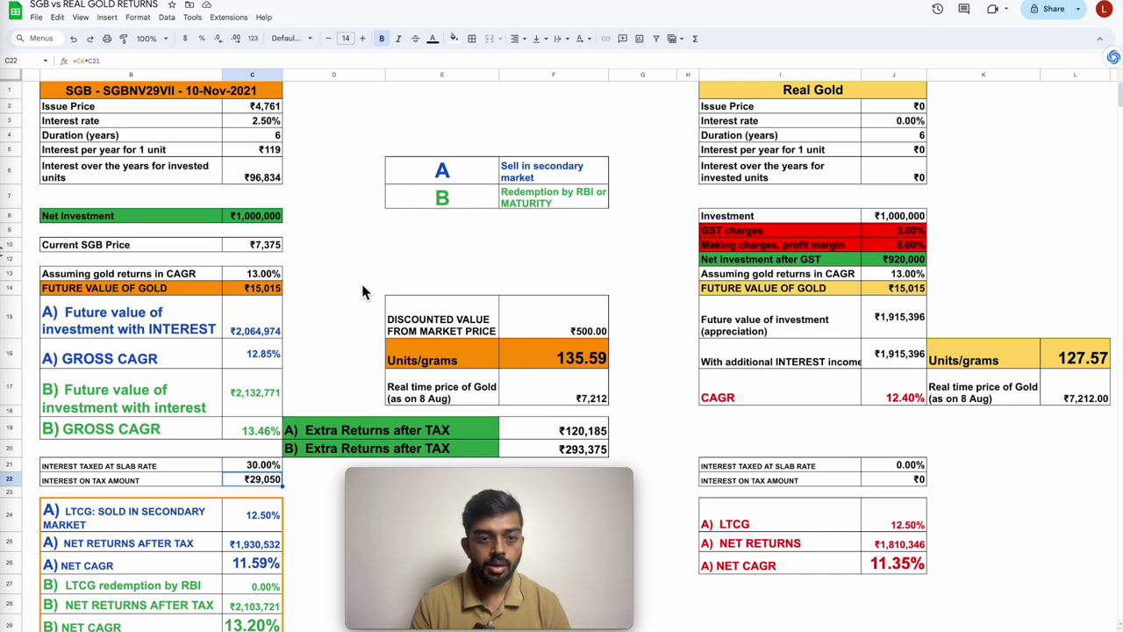
# Compare the SGB's LTCG rates for secondary market sale and RBI redemption, then check option B's net returns after tax.
pyautogui.click(261, 518)
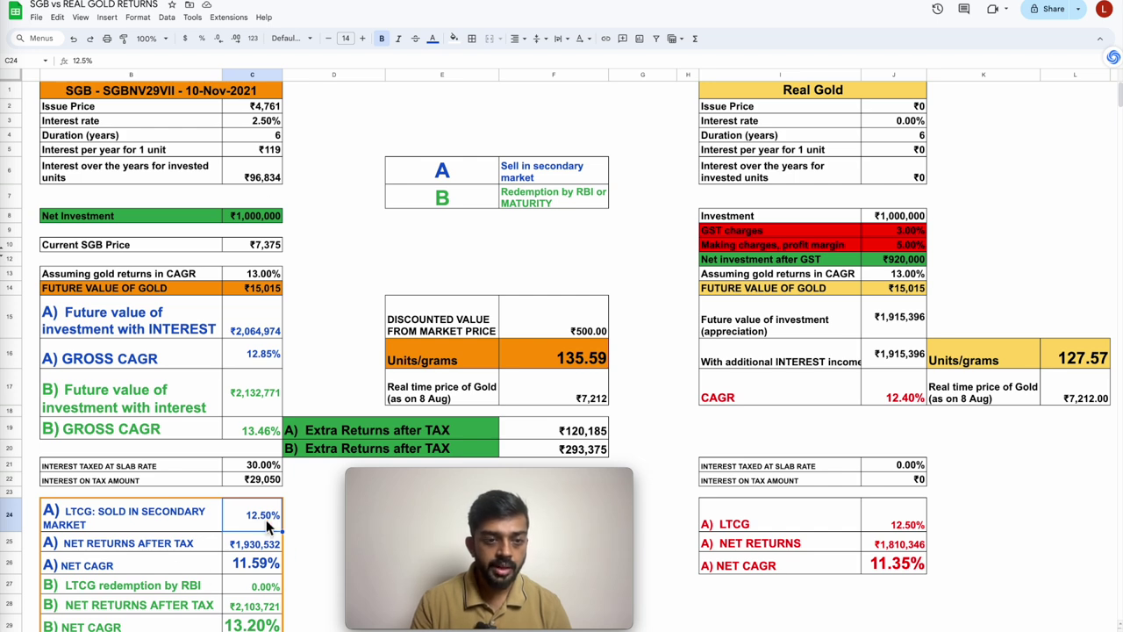
pyautogui.click(269, 588)
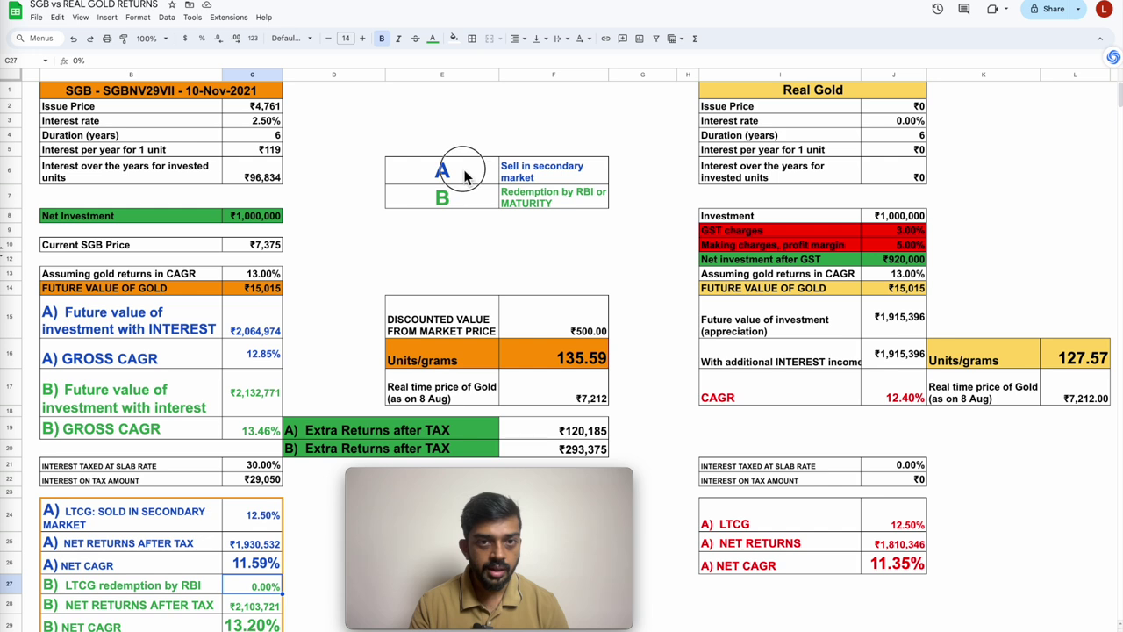
pyautogui.click(441, 196)
pyautogui.click(252, 606)
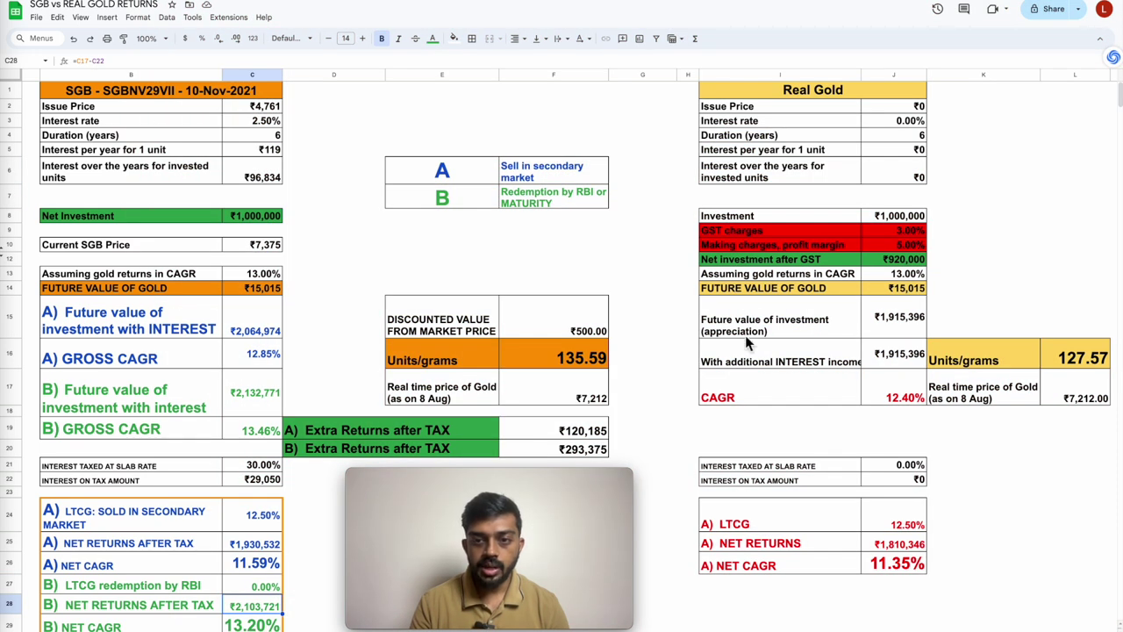
# Review Real Gold's slab rate tax on interest, its LTCG rate and its net CAGR.
pyautogui.click(706, 465)
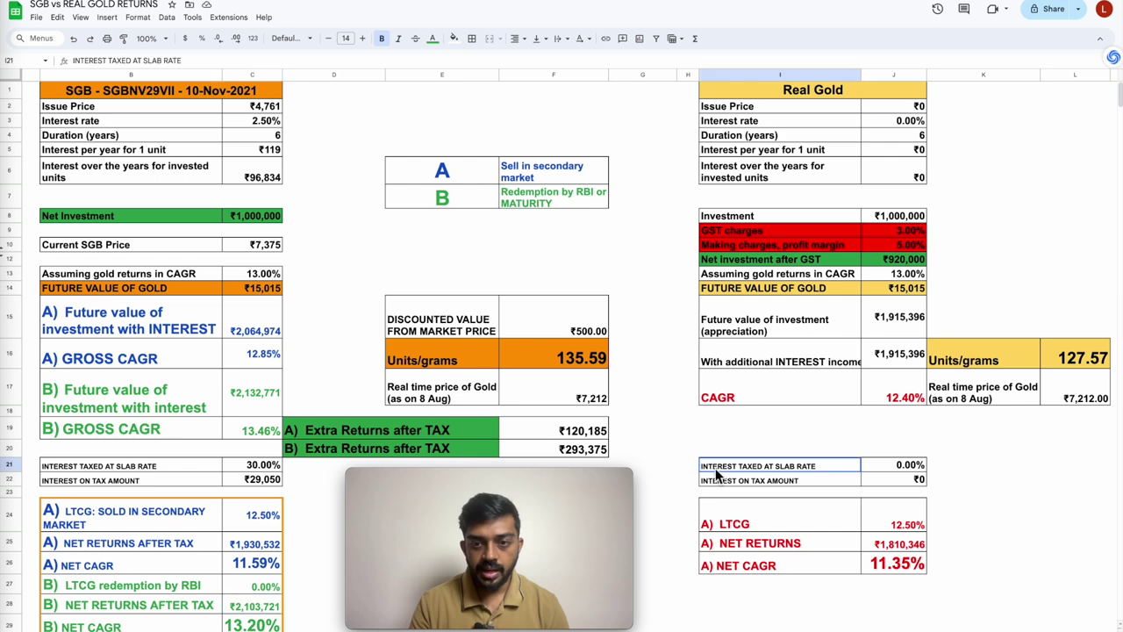
pyautogui.click(894, 465)
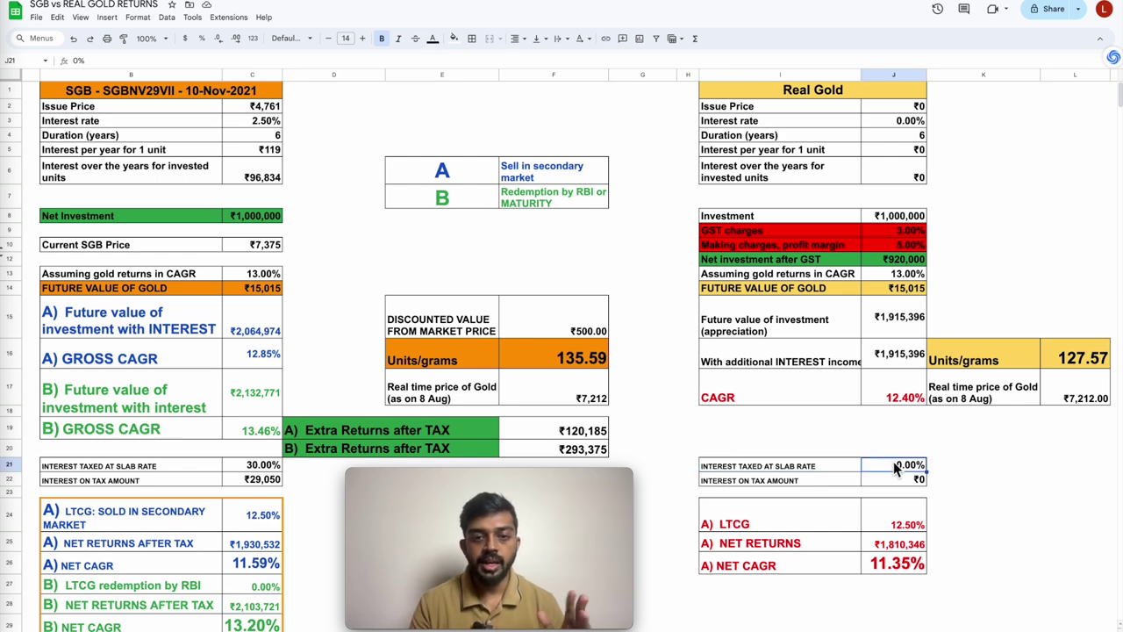
pyautogui.click(800, 520)
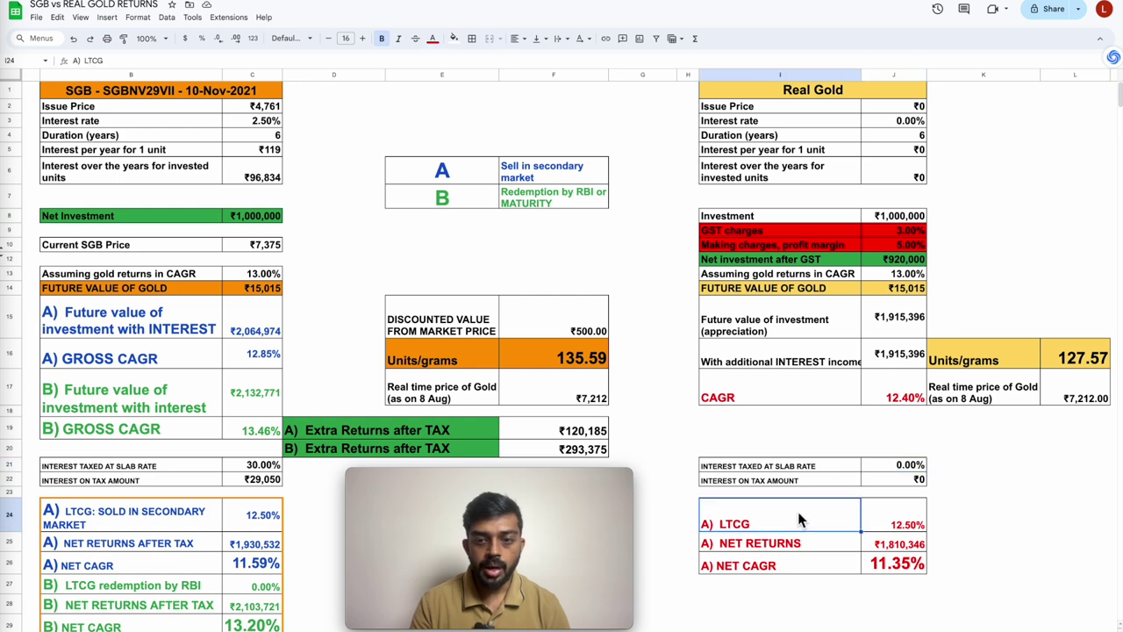
pyautogui.click(908, 522)
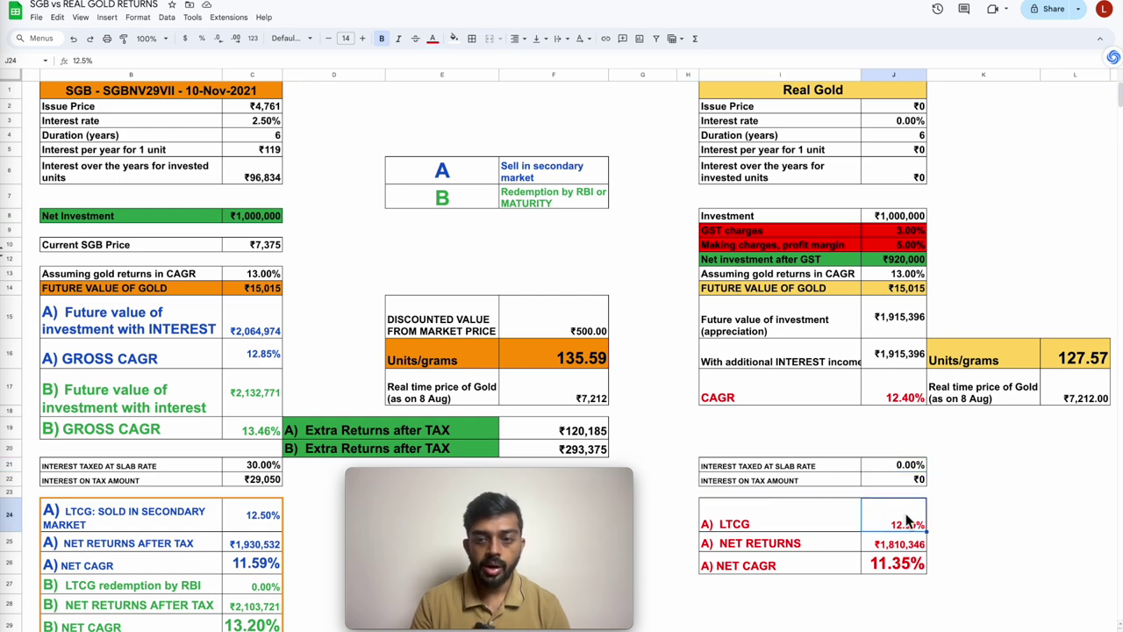
pyautogui.press('Left')
pyautogui.press('Down')
pyautogui.press('Down')
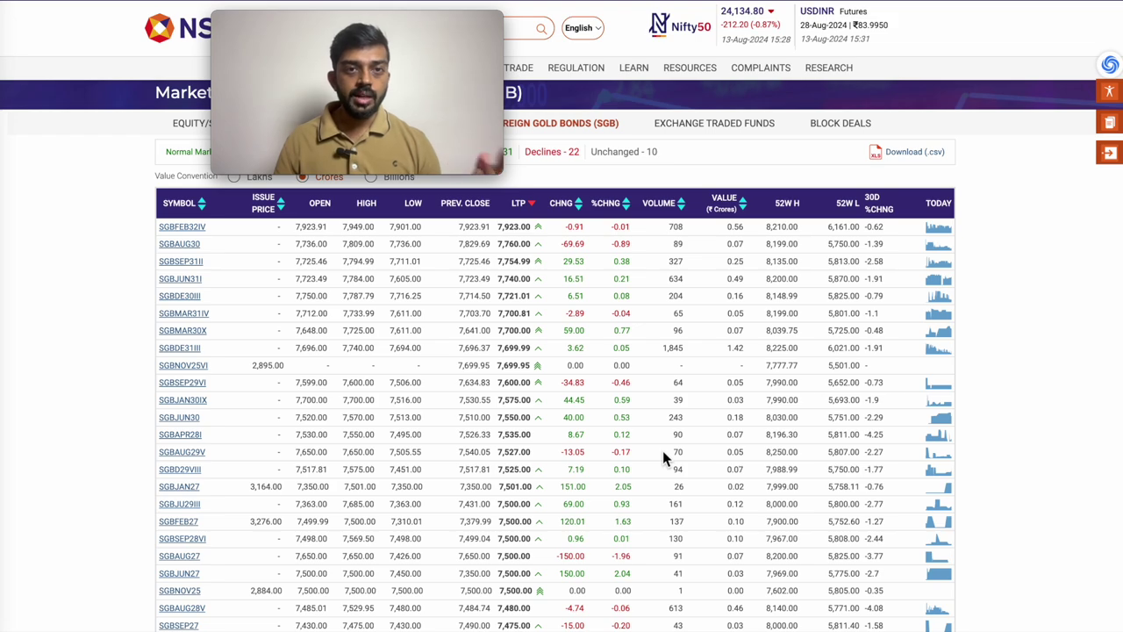
# Look through the NSE sovereign gold bond list sorted from highest last traded price, highlighting the symbol SGBFEB32IV.
pyautogui.scroll(-15, 197, 309)
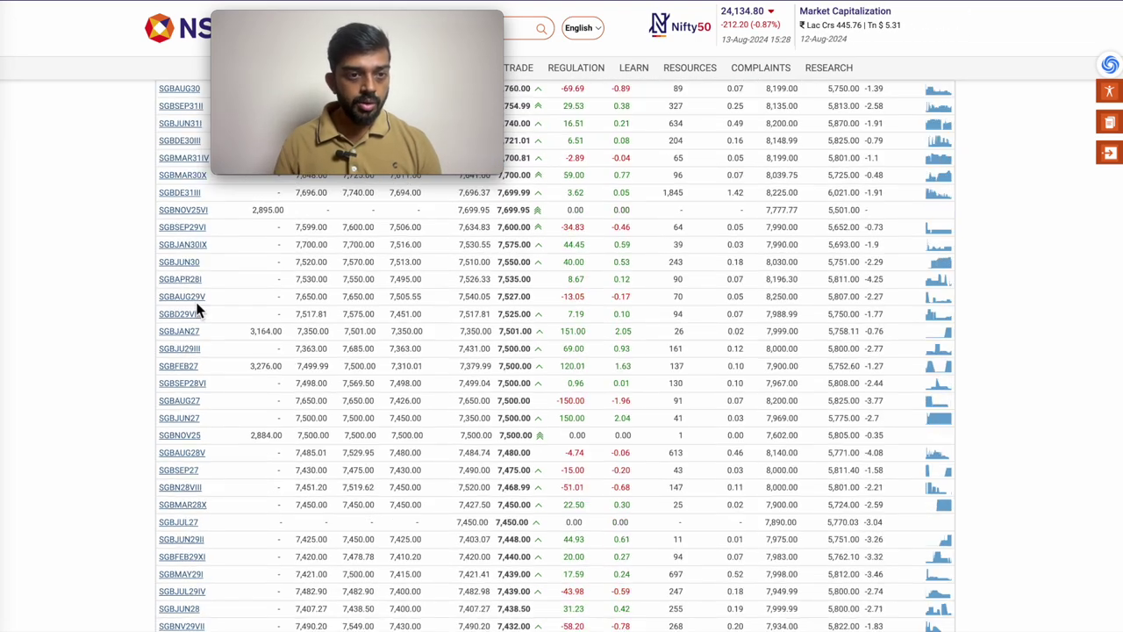
pyautogui.scroll(15, 196, 309)
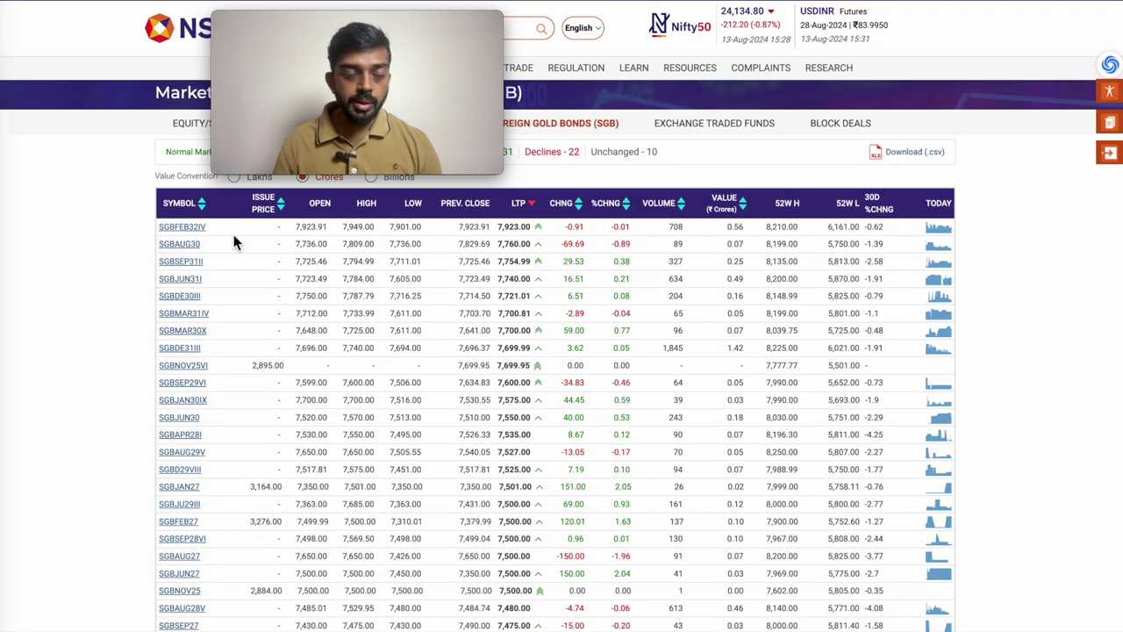
pyautogui.moveTo(218, 231); pyautogui.dragTo(159, 232)
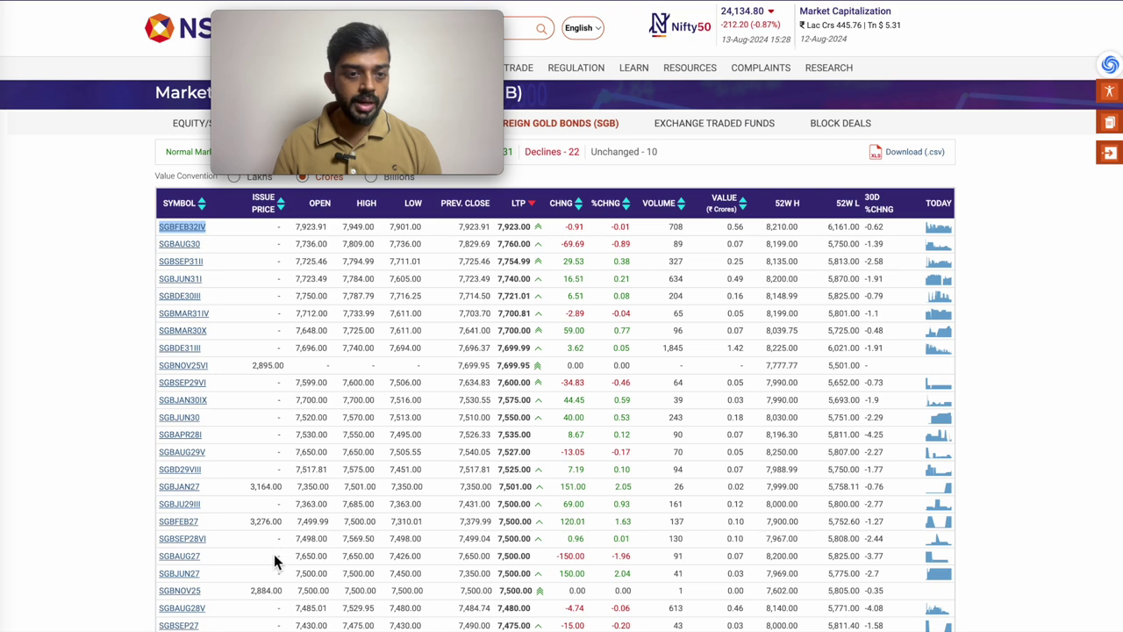
pyautogui.click(220, 260)
# Examine the symbol and trading value of SGBNOV24 in the bond list sorted from lowest last traded price.
pyautogui.moveTo(219, 230); pyautogui.dragTo(150, 230)
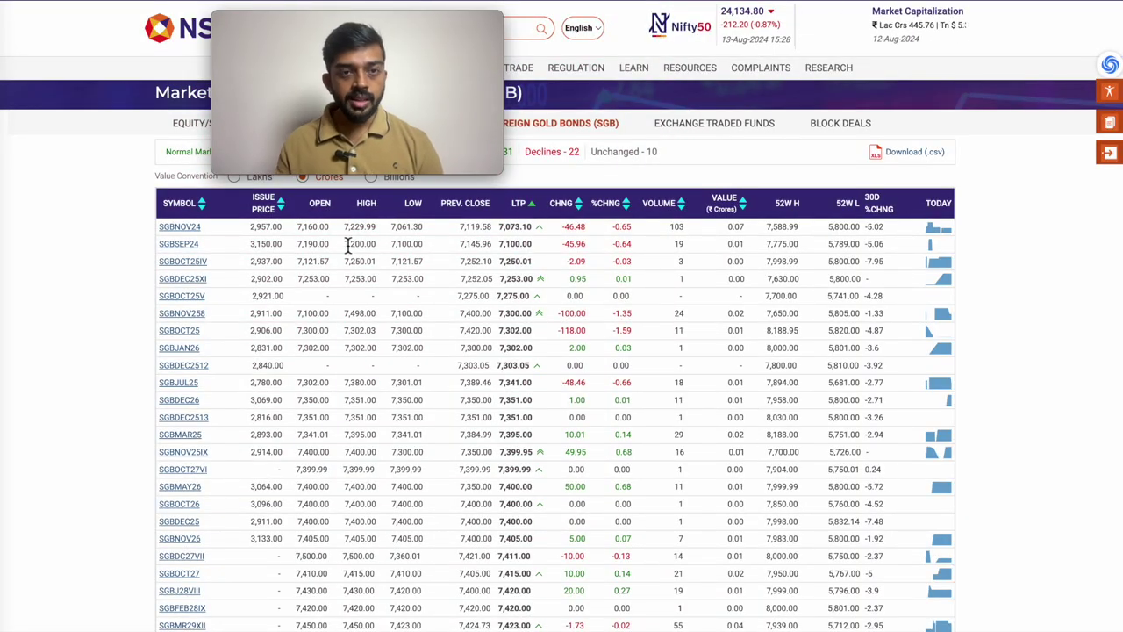
pyautogui.moveTo(216, 231); pyautogui.dragTo(155, 230)
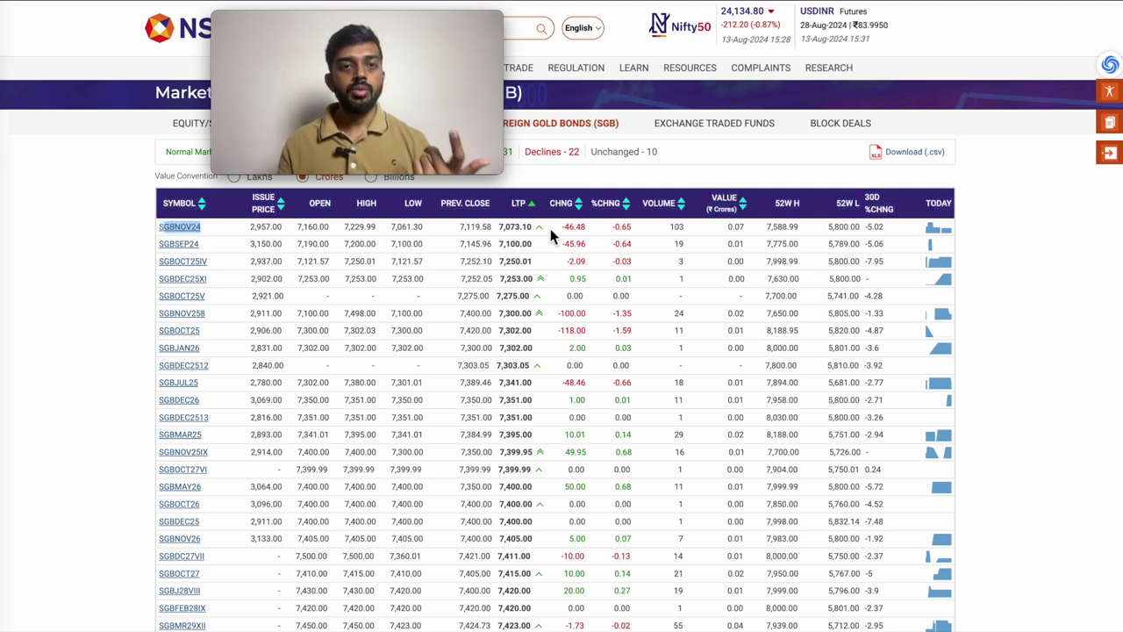
pyautogui.click(750, 226)
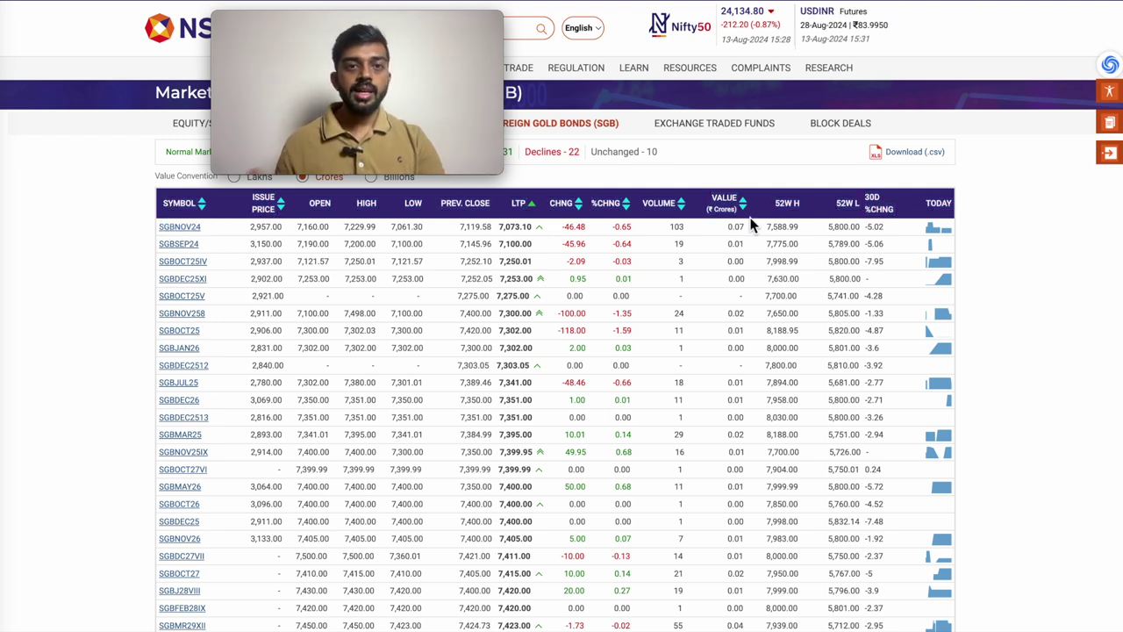